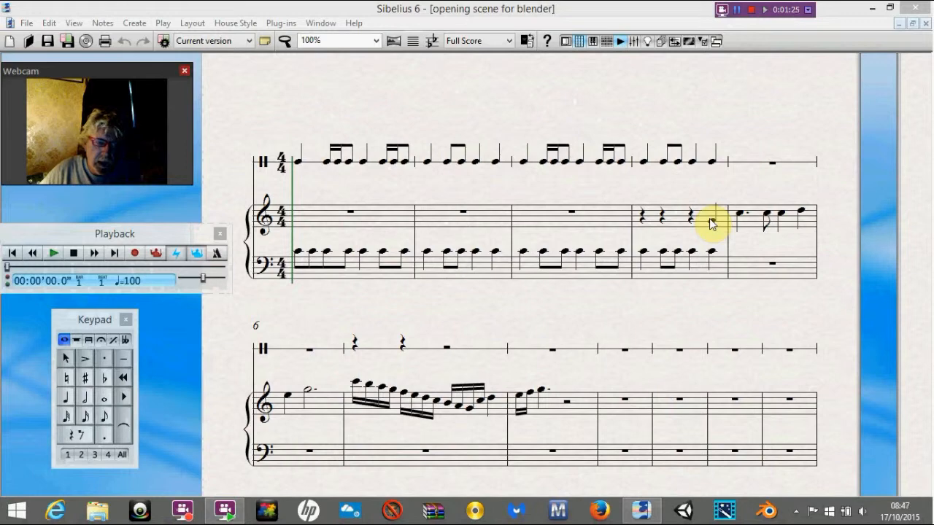
Step: Change the first note of the piano's bass staff in bar 1 to a quarter note
left_click(710, 219)
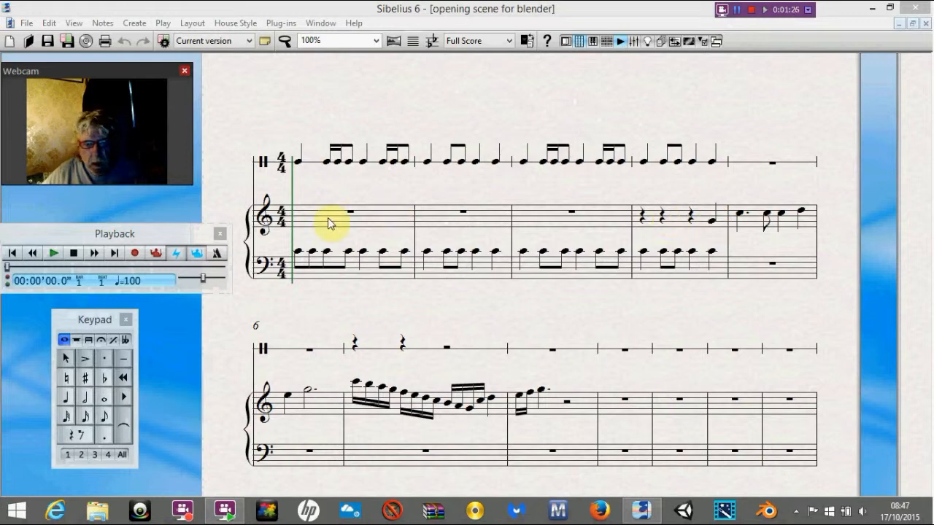
left_click(298, 251)
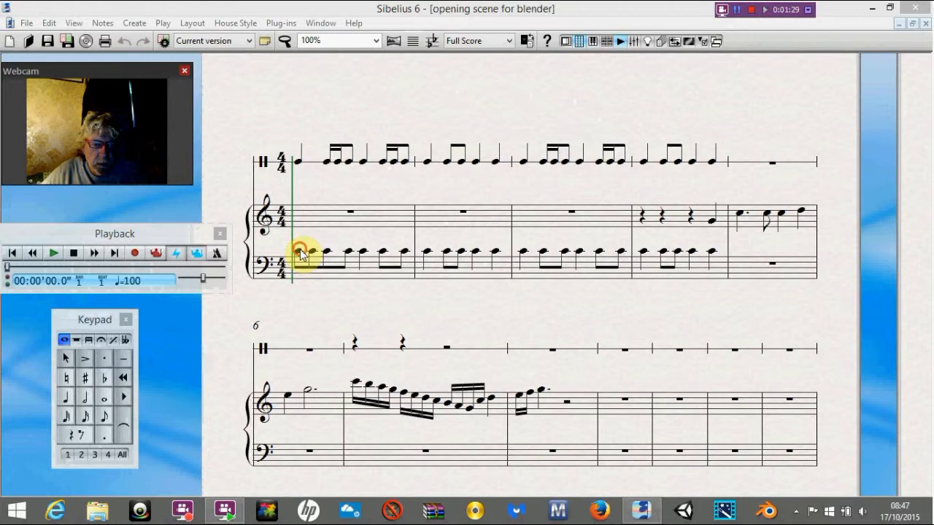
left_click(66, 397)
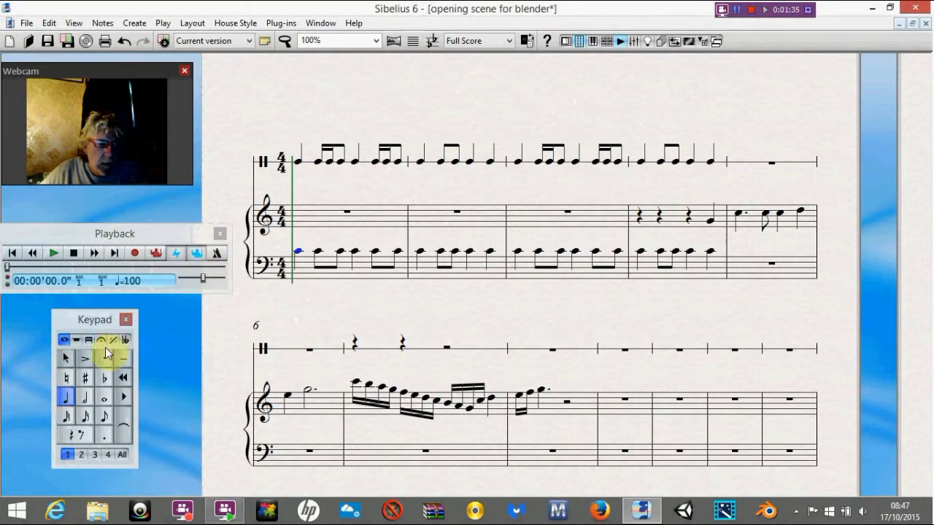
left_click(65, 400)
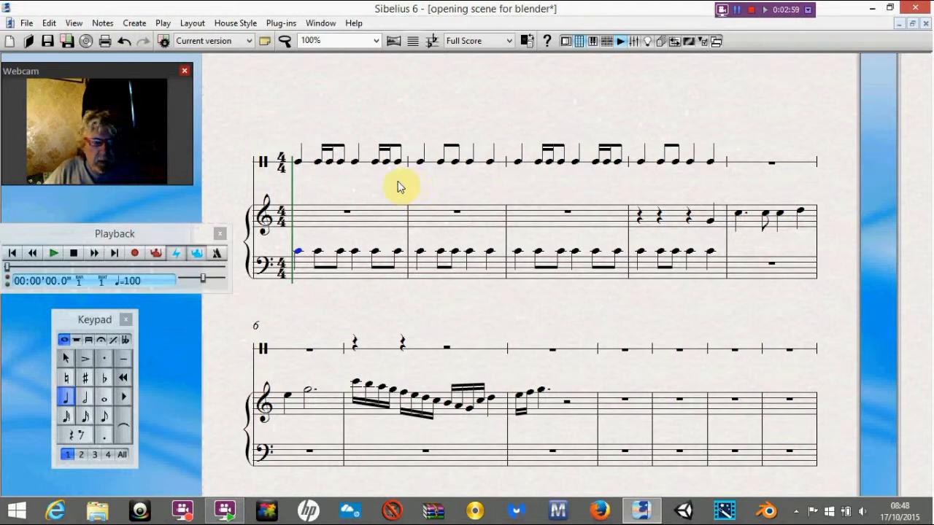
Step: Add a Violin 1 from the Strings family to the score and move it up between Wood Block and the piano staves
left_click(129, 24)
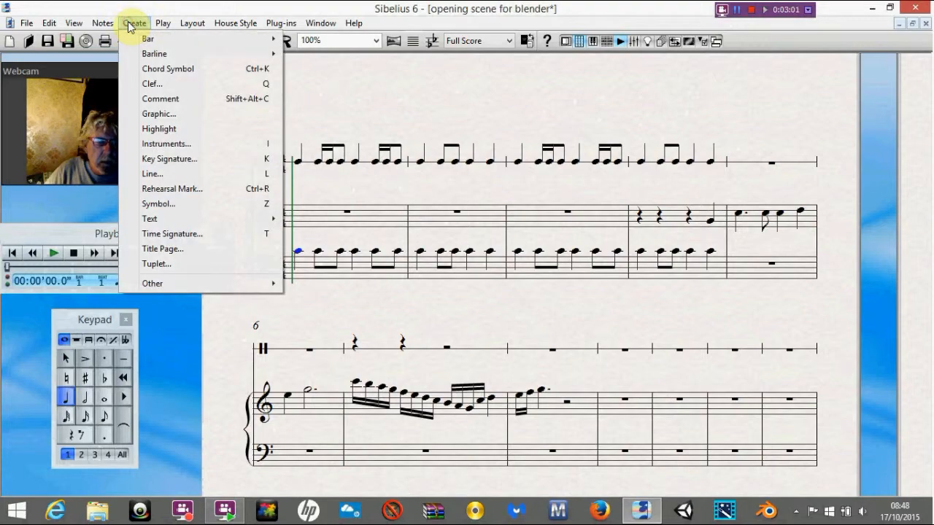
left_click(168, 145)
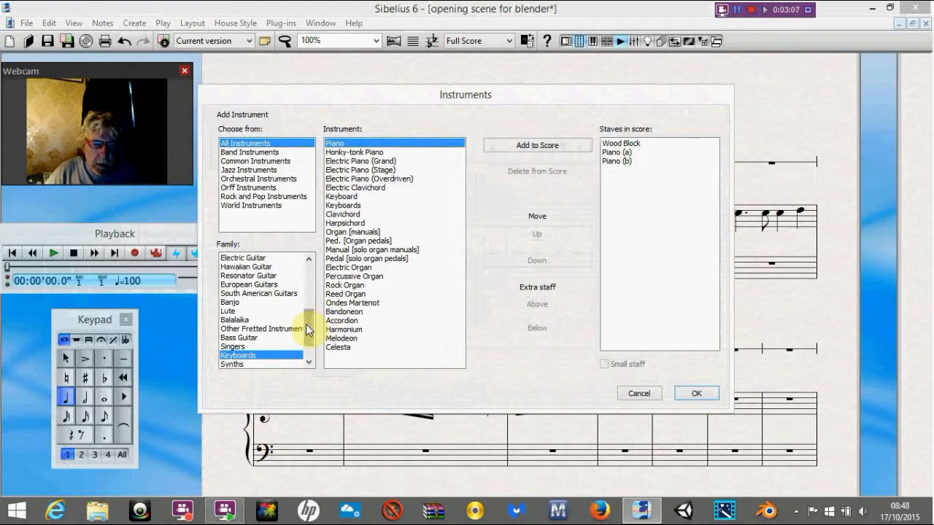
left_click_drag(306, 323, 306, 352)
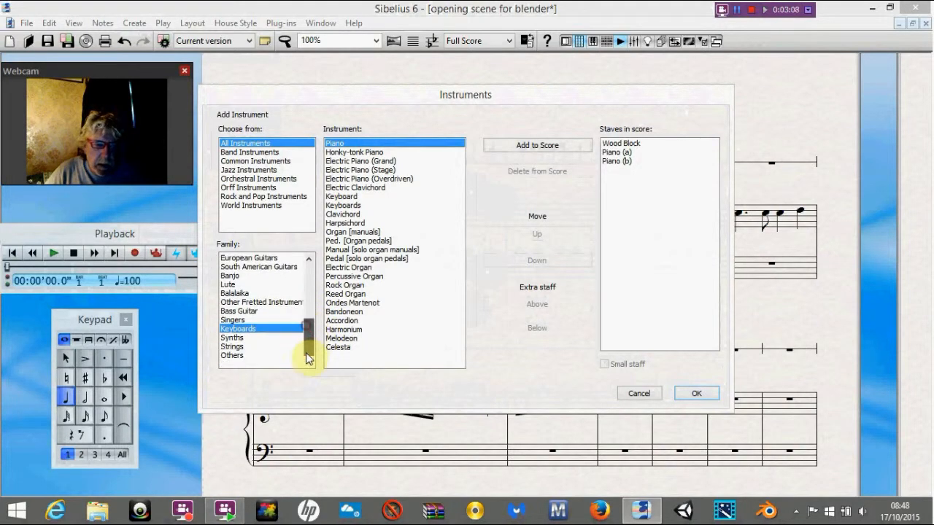
left_click(241, 345)
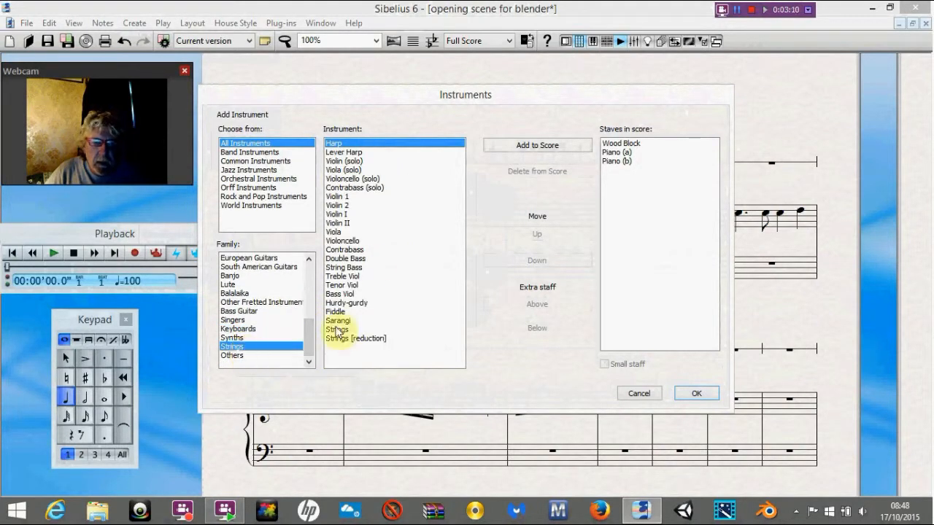
left_click(339, 197)
left_click(520, 146)
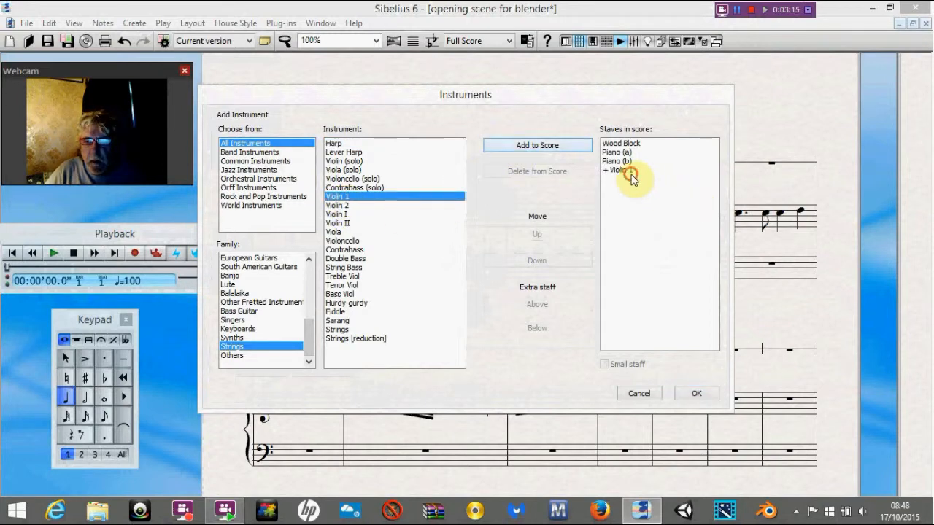
left_click(625, 172)
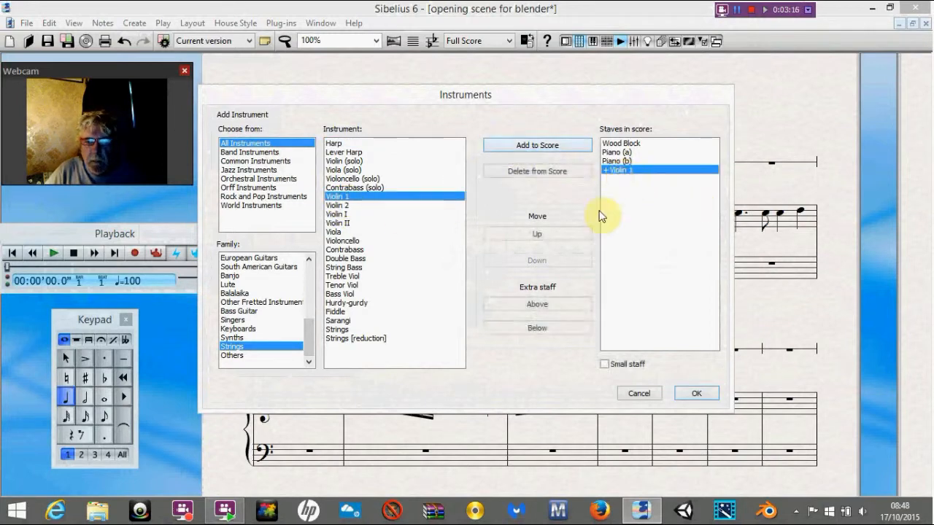
left_click(537, 234)
left_click(537, 233)
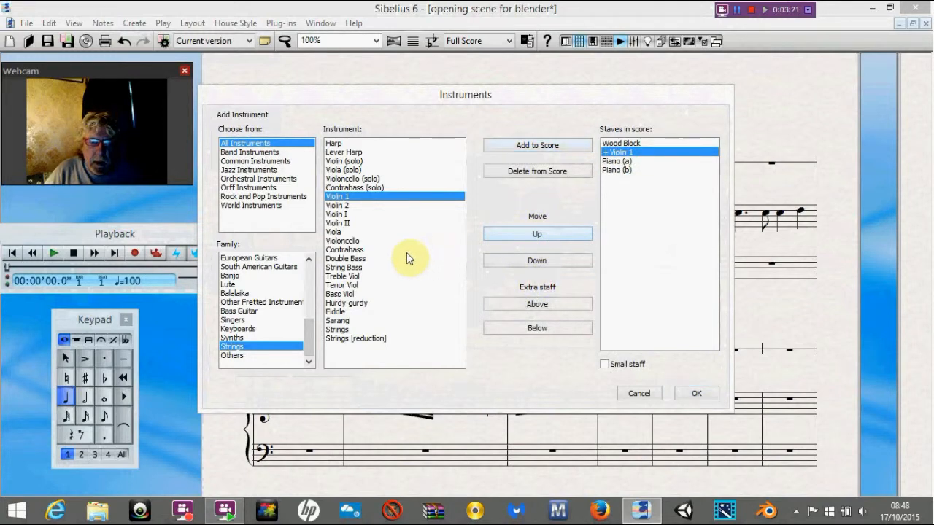
Step: Add a Violoncello to the score, move it up directly below Violin 1, and apply the instrument changes
left_click(349, 241)
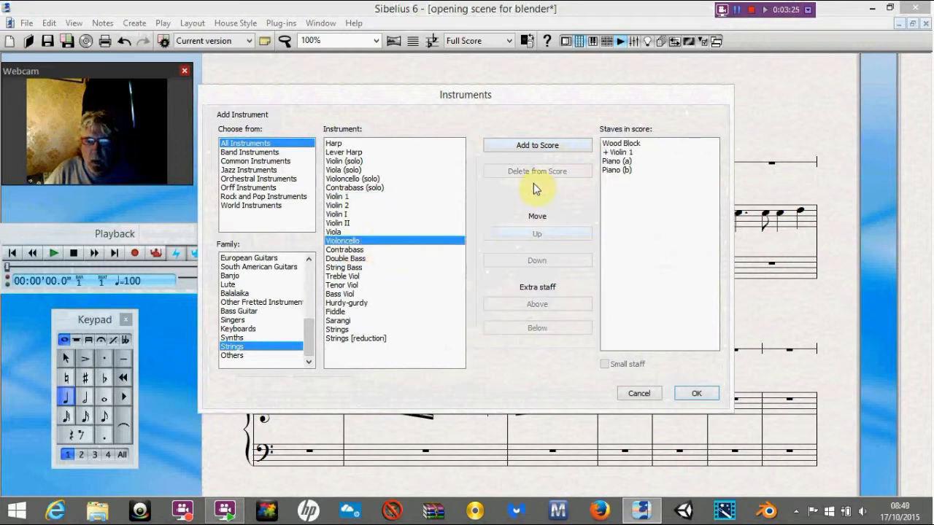
left_click(546, 148)
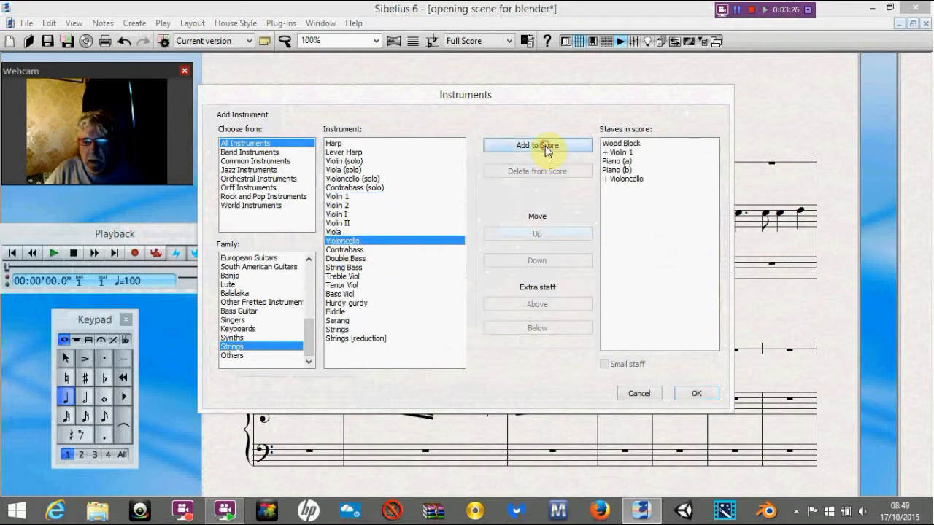
left_click(637, 180)
left_click(555, 233)
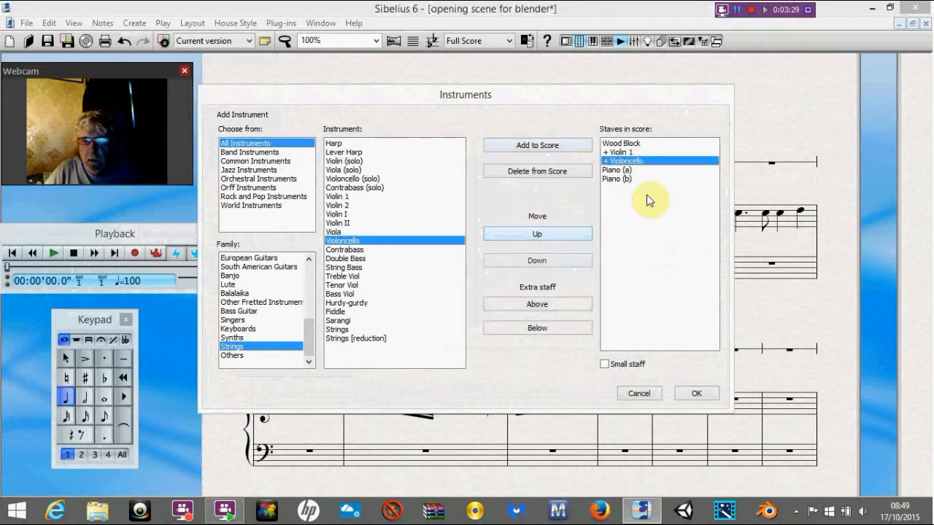
left_click(694, 393)
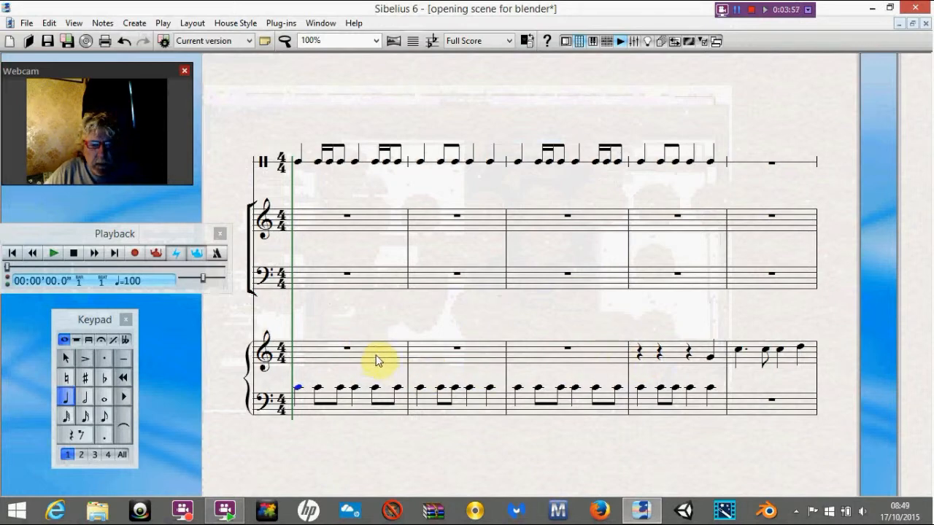
Step: Copy bars 1 to 8 of the piano's treble staff into the Violin 1 staff, starting at bar 1
left_click(377, 358)
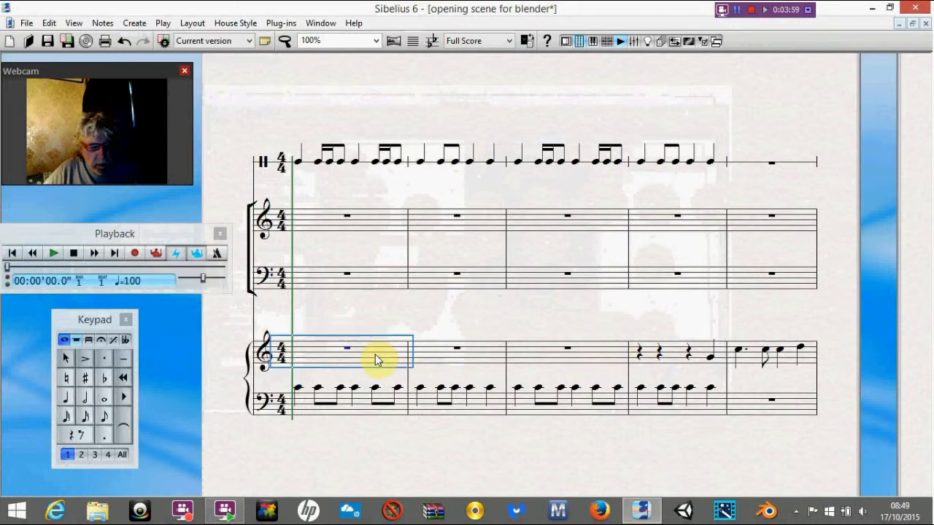
left_click_drag(543, 449, 543, 202)
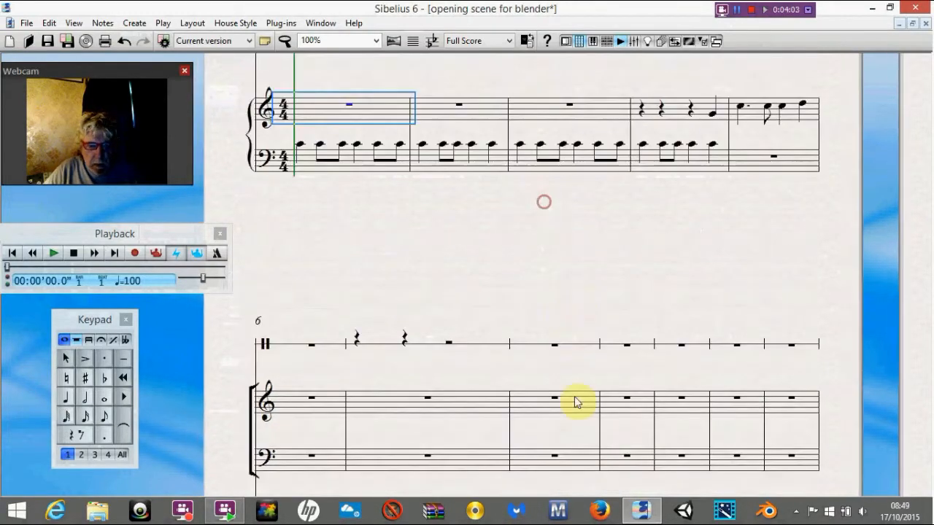
left_click_drag(568, 248, 552, 100)
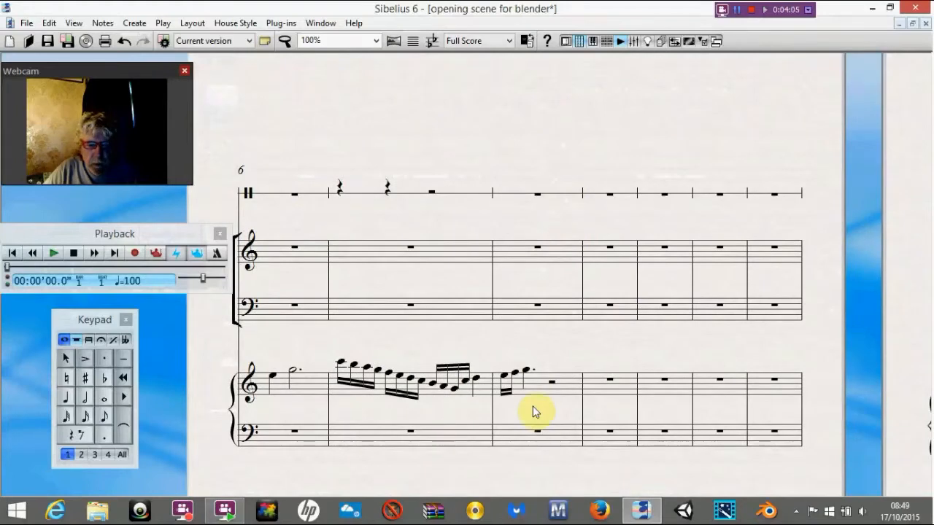
left_click(567, 388, "shift")
right_click(567, 389)
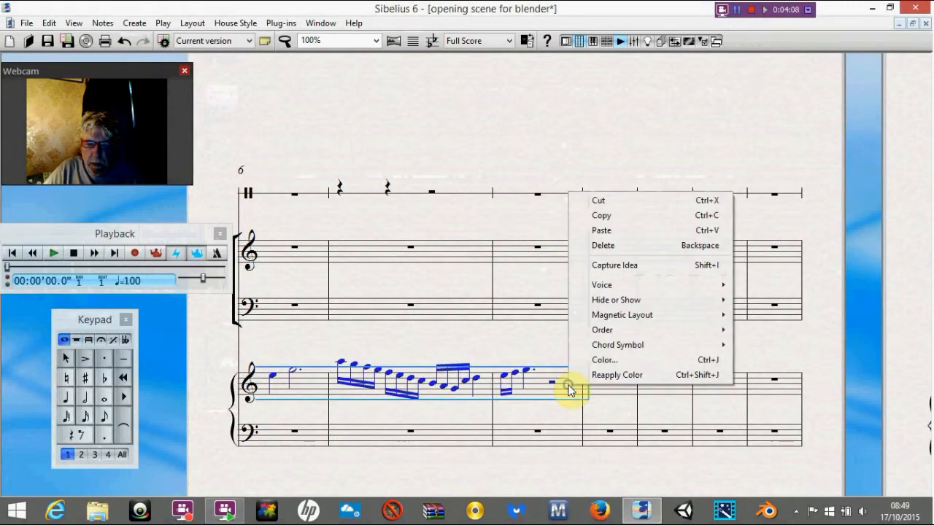
left_click(588, 216)
left_click_drag(567, 94, 544, 465)
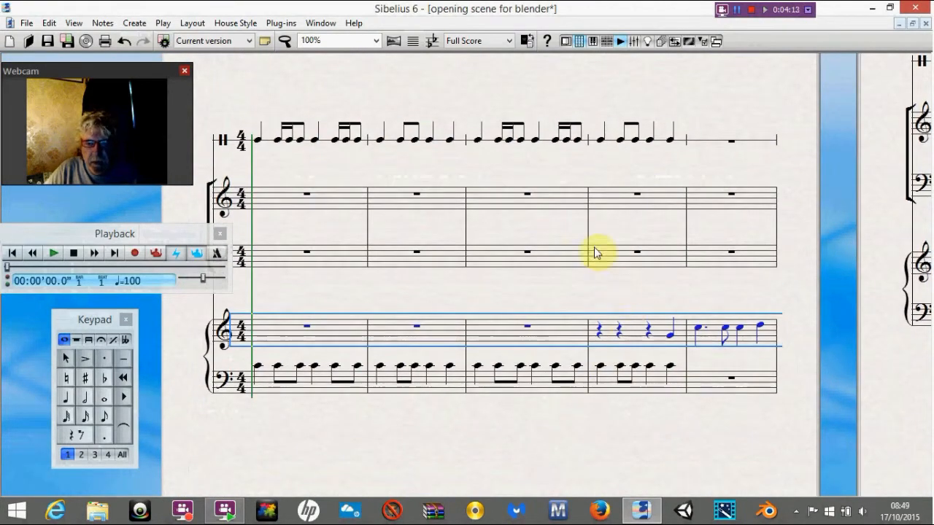
left_click(265, 200)
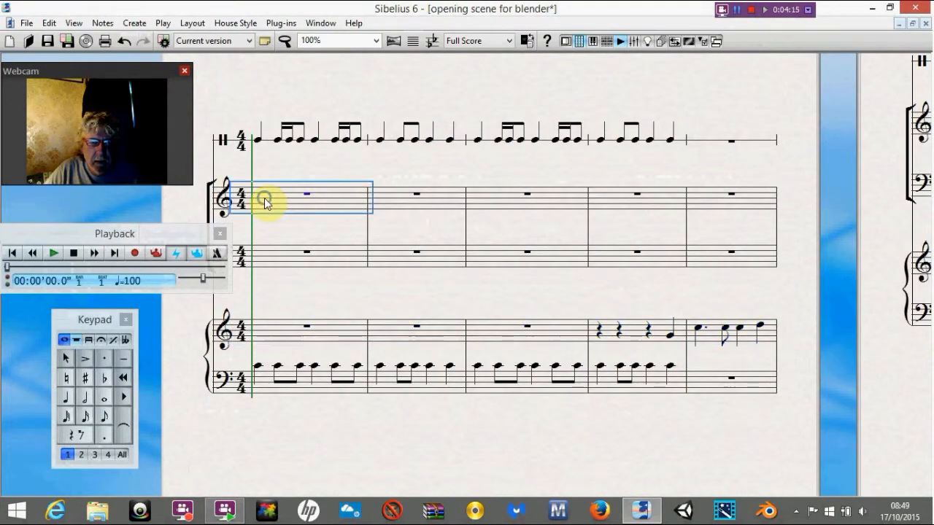
right_click(265, 199)
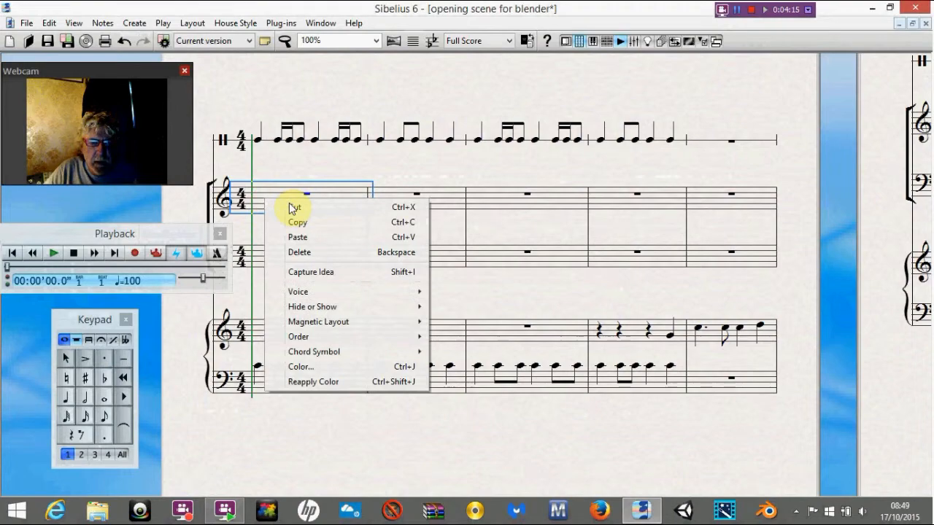
left_click(315, 248)
left_click_drag(538, 281, 525, 406)
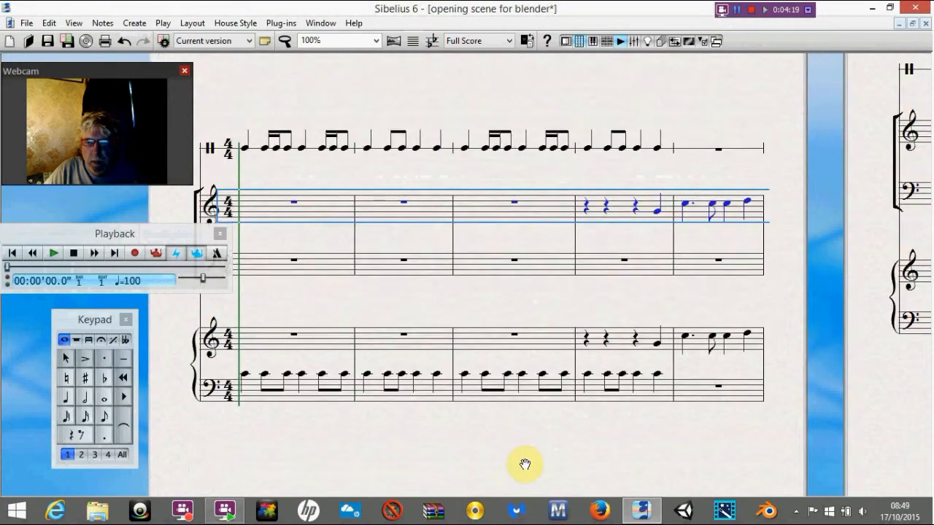
left_click(571, 441)
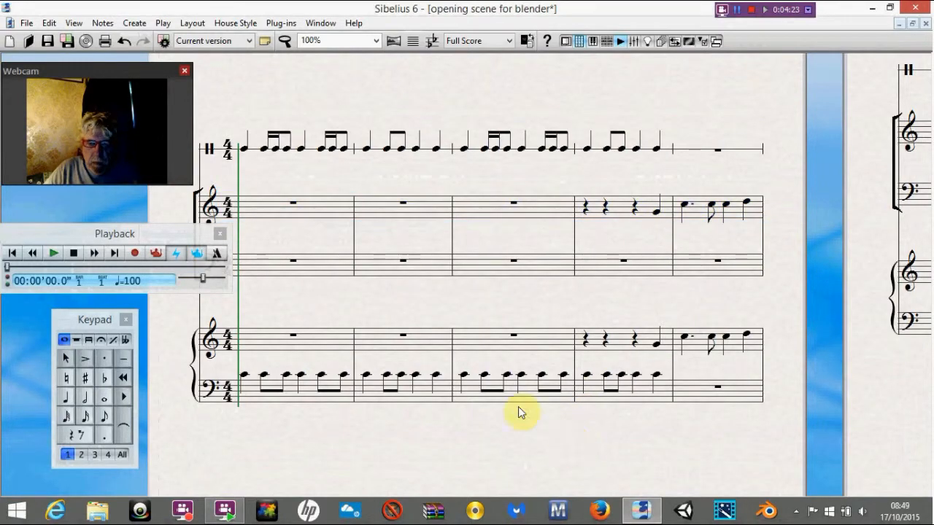
Step: Copy bars 1 to 4 of the piano's bass staff into the Violoncello staff, starting at bar 1
left_click(247, 396)
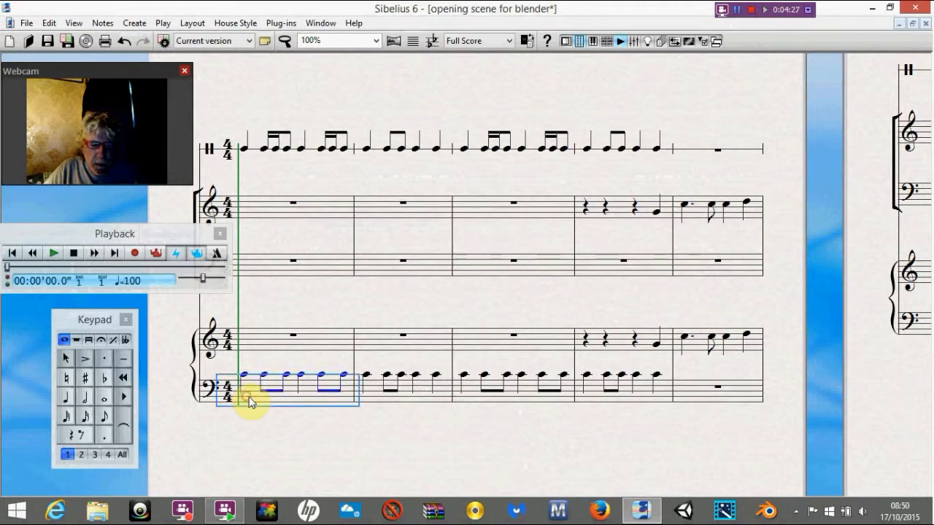
left_click(662, 392, "shift")
right_click(663, 390)
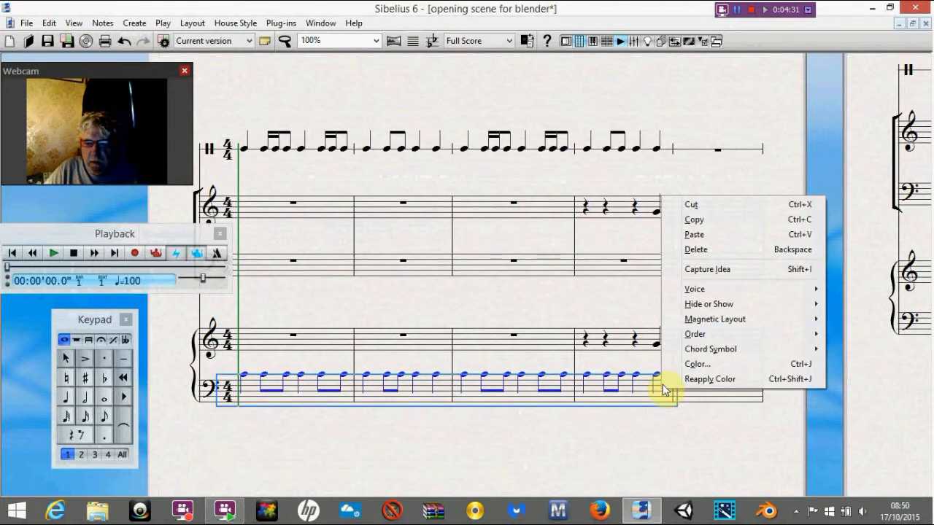
left_click(700, 221)
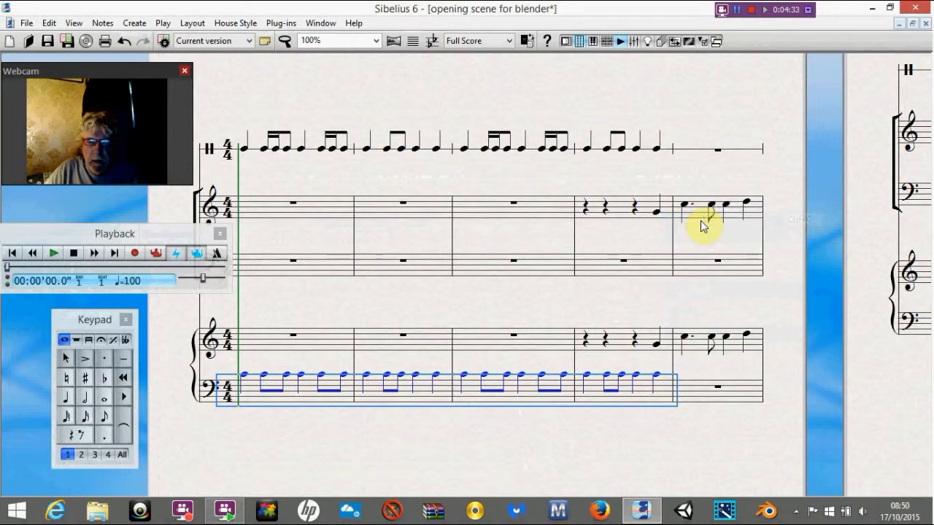
left_click(256, 266)
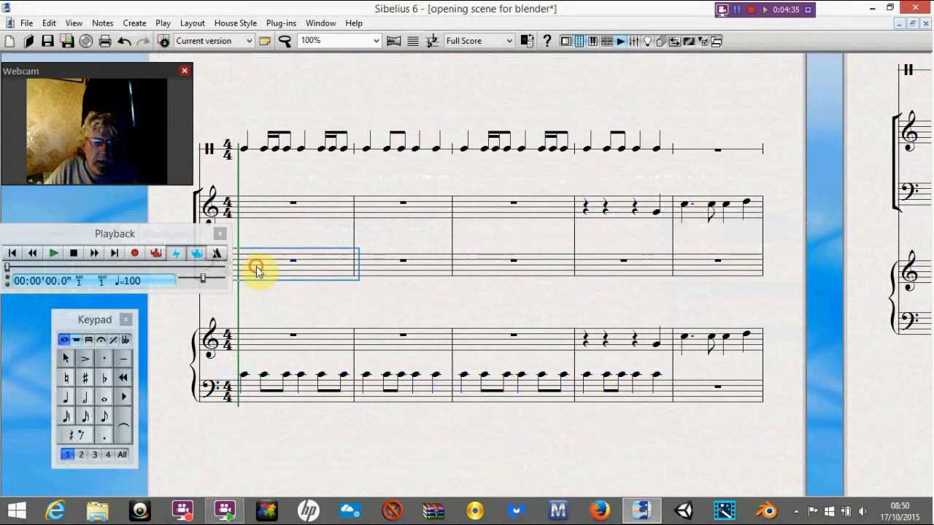
right_click(256, 266)
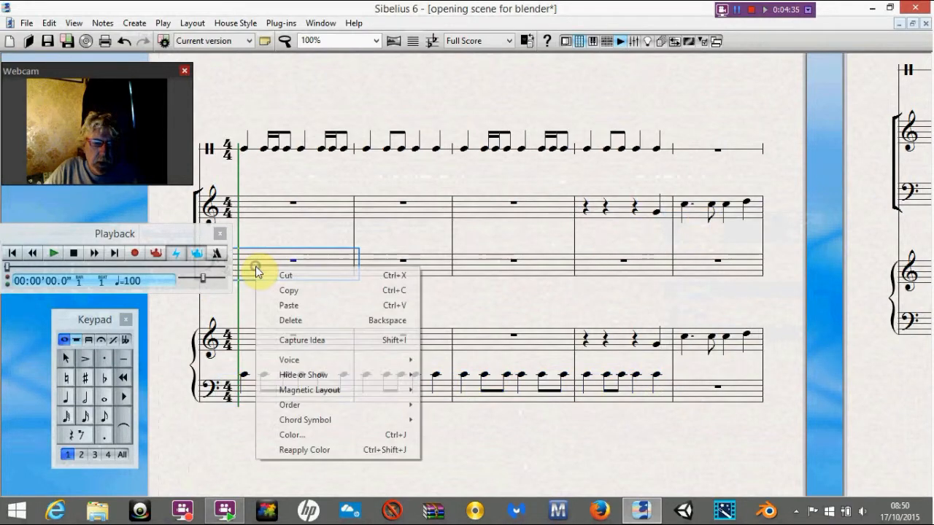
left_click(302, 305)
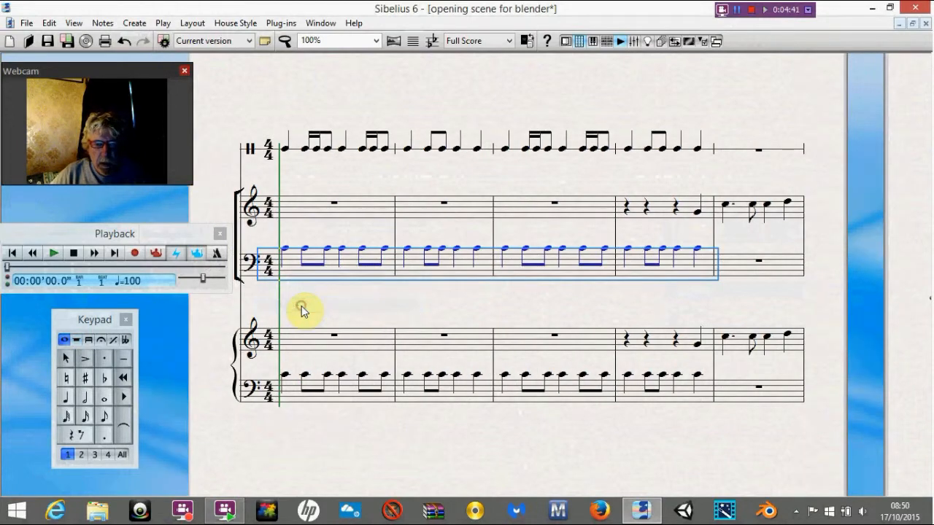
left_click(357, 310)
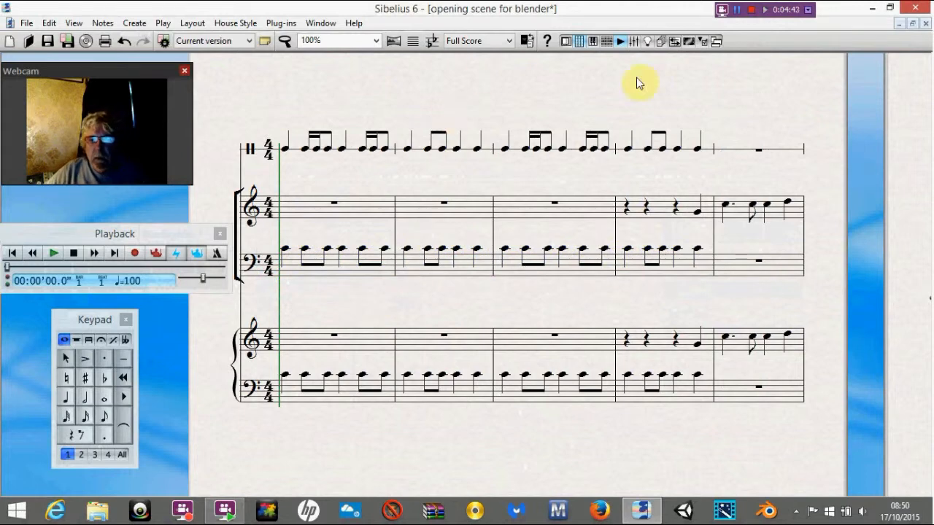
Step: Mute the Piano (a) and Piano (b) staves in the Mixer and close it
left_click(632, 42)
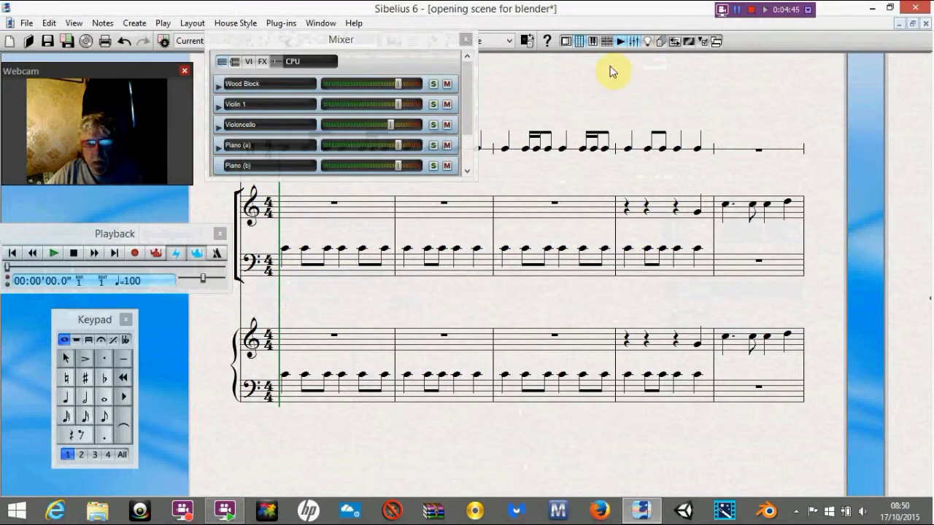
left_click(447, 146)
left_click(447, 166)
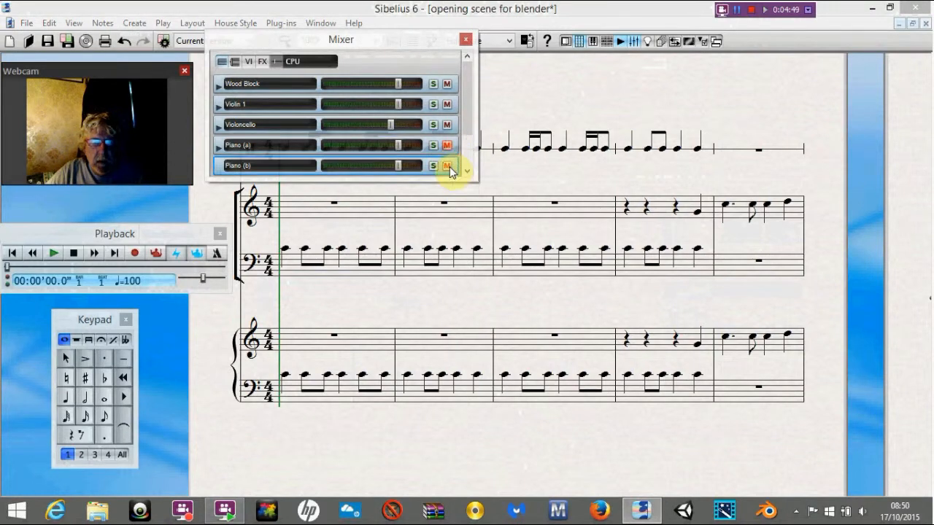
left_click(468, 40)
Step: Play the score from the beginning to hear the wood block and string parts
left_click_drag(582, 182, 594, 208)
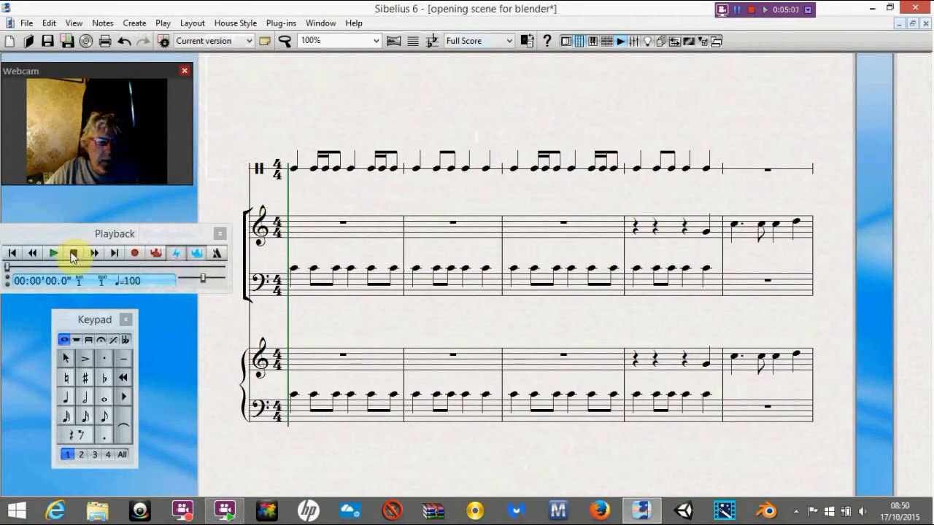
left_click(55, 254)
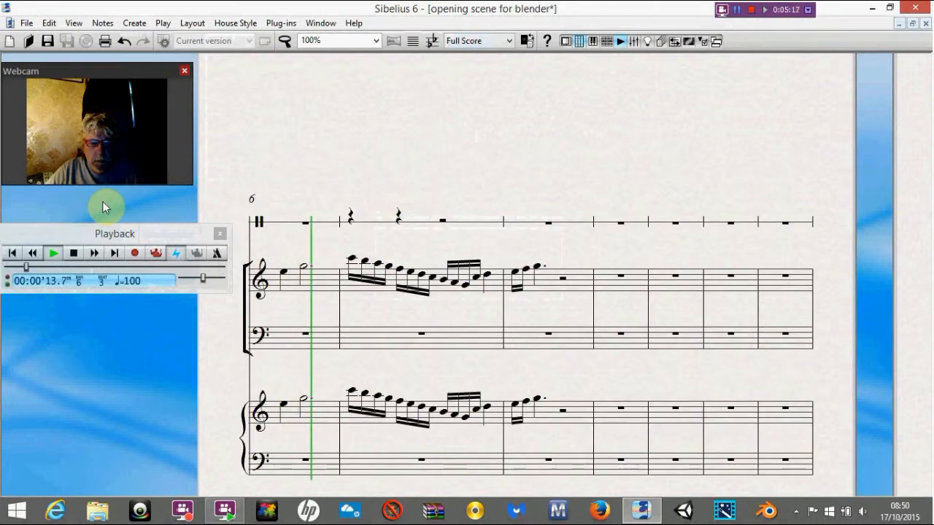
left_click(736, 16)
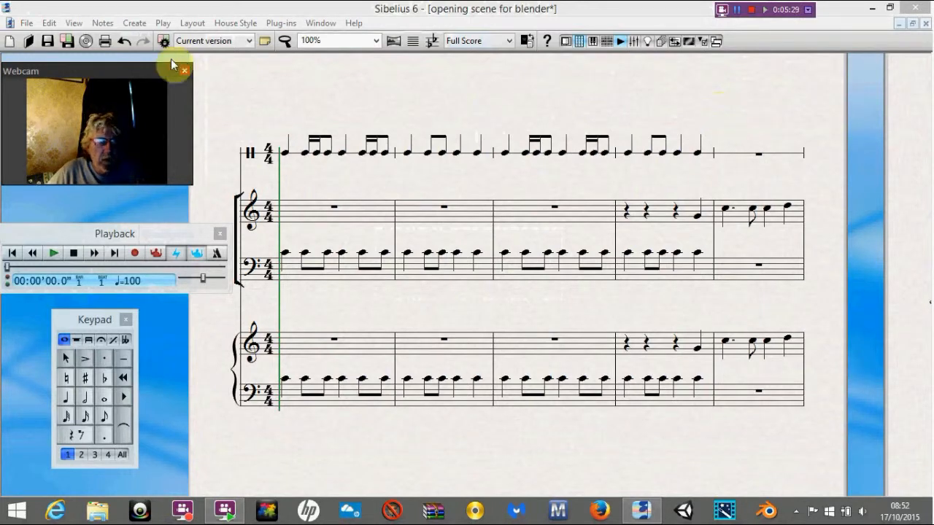
Step: Review the available instruments and the staves in the score in the Instruments dialog, leaving them as they are
left_click(135, 23)
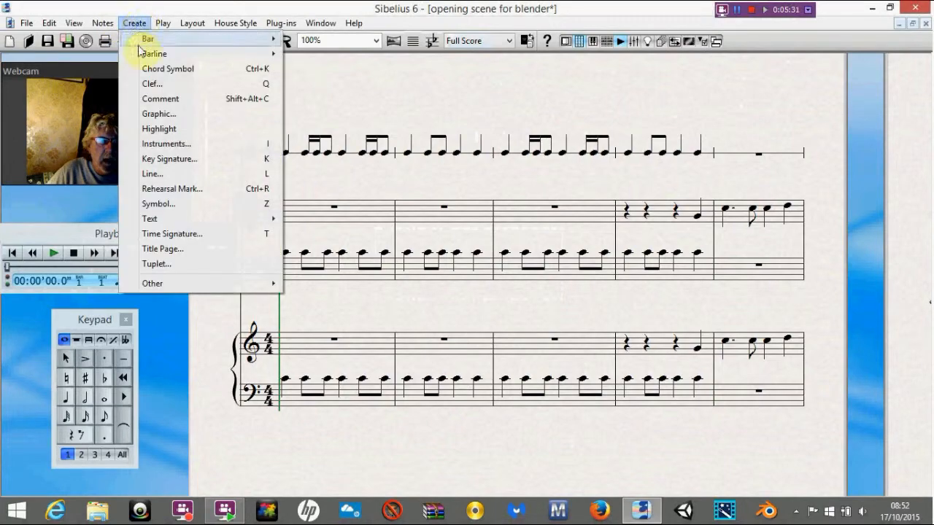
left_click(168, 143)
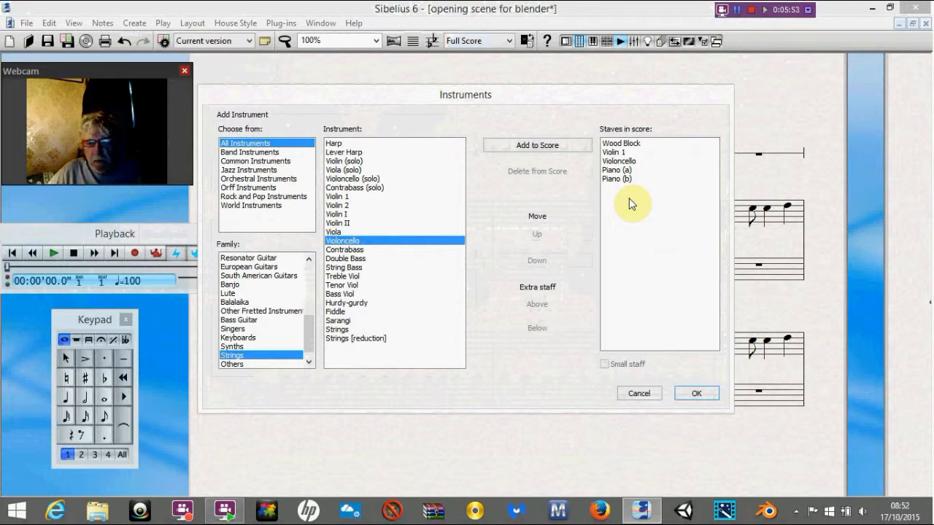
left_click(697, 393)
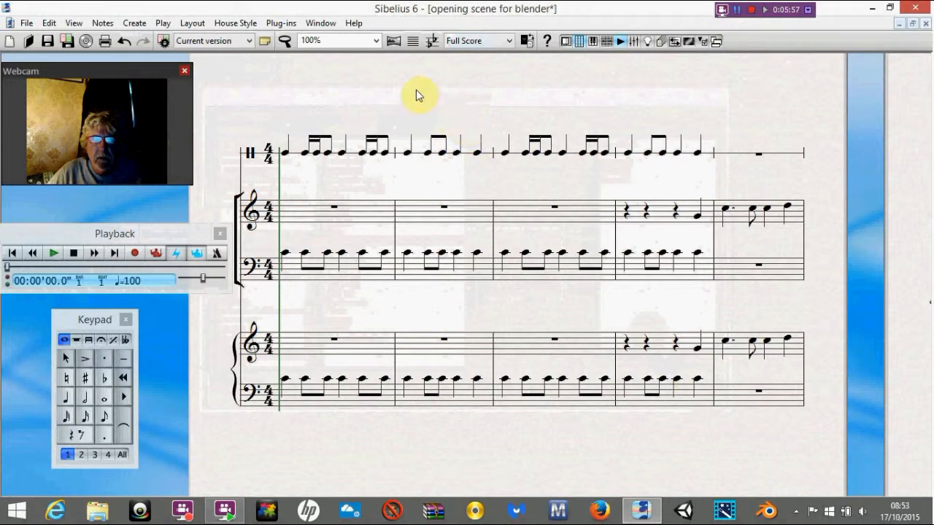
Step: In the Mixer, raise the Violin 1 volume to 114 and the Violoncello volume slightly, and lower both piano staves well below the strings
left_click(635, 42)
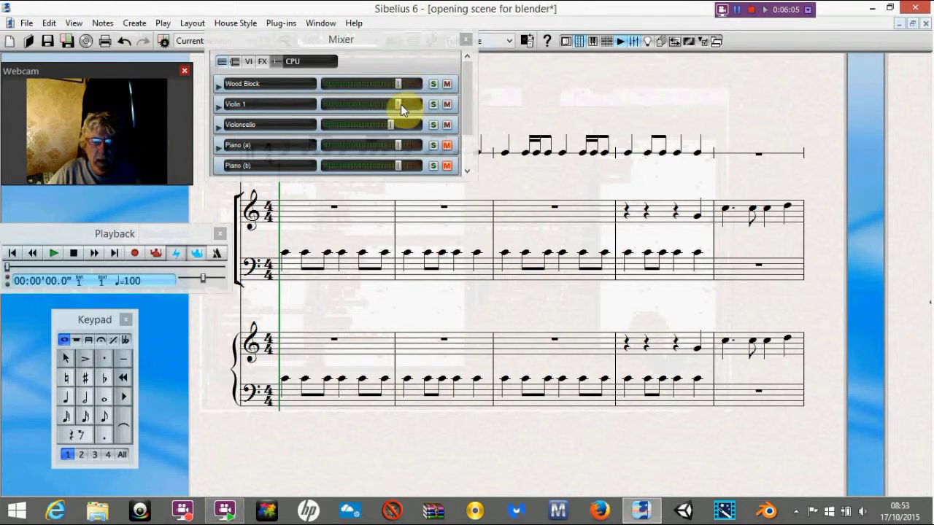
left_click_drag(403, 104, 407, 110)
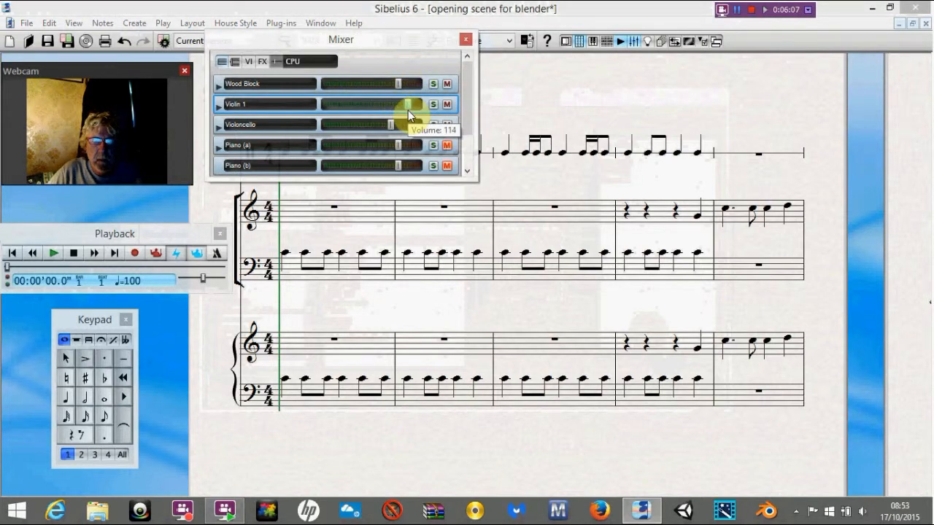
left_click_drag(394, 121, 343, 155)
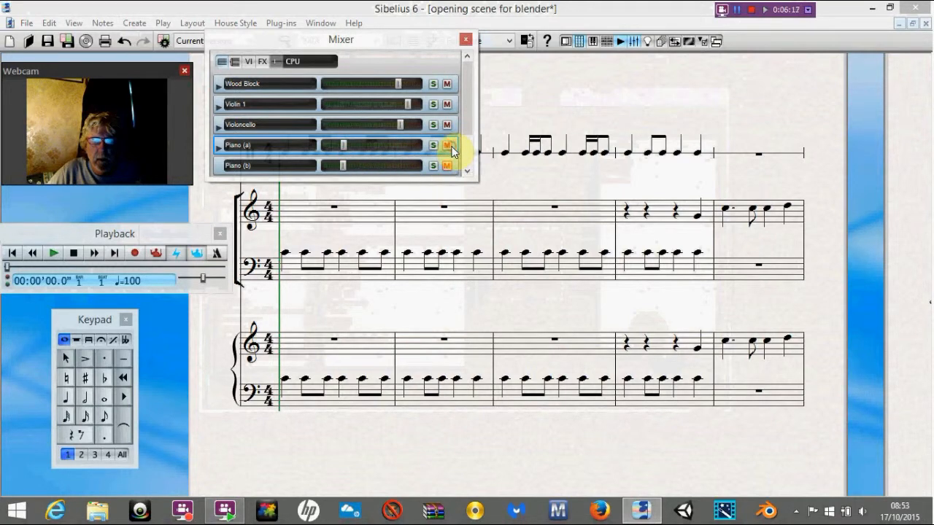
Step: Unmute the Piano (a) and Piano (b) staves and close the Mixer
left_click(446, 165)
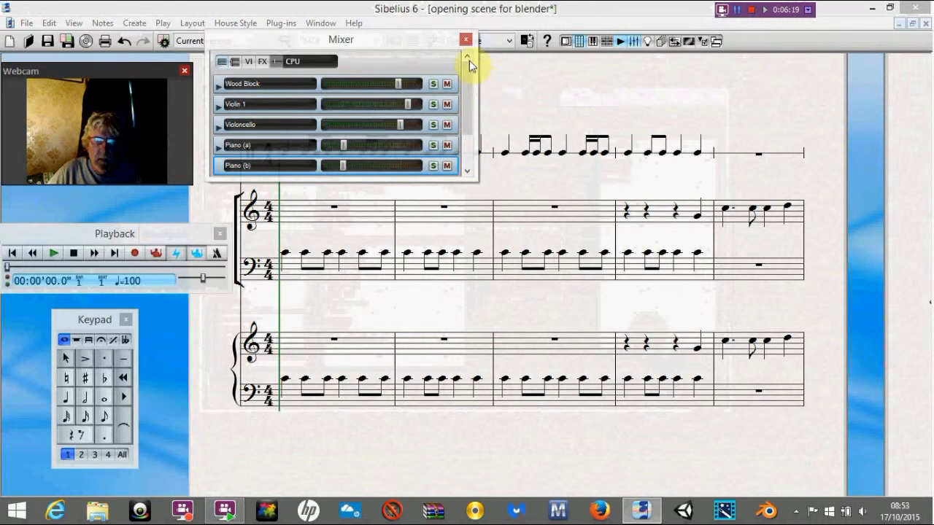
left_click(465, 38)
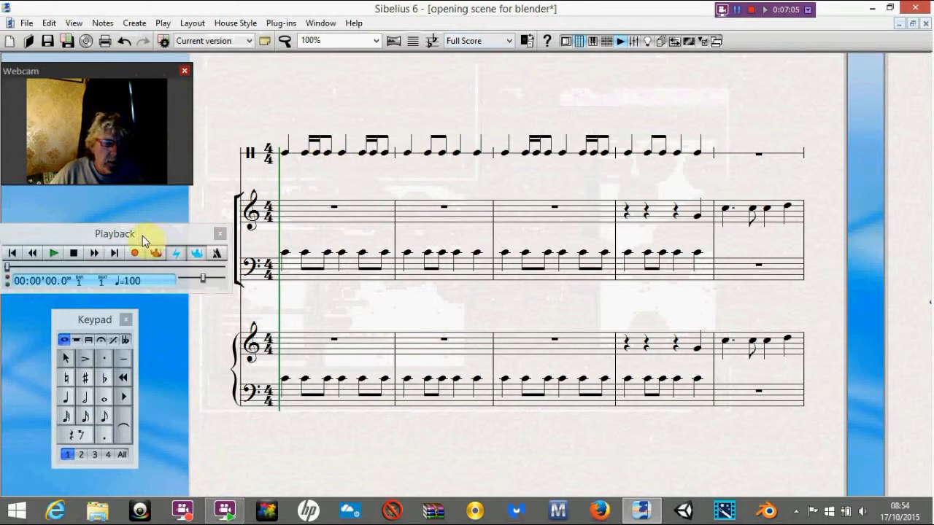
Step: Play the score from the beginning to hear the rebalanced strings and piano, stopping playback in bar 8
left_click_drag(98, 322, 83, 299)
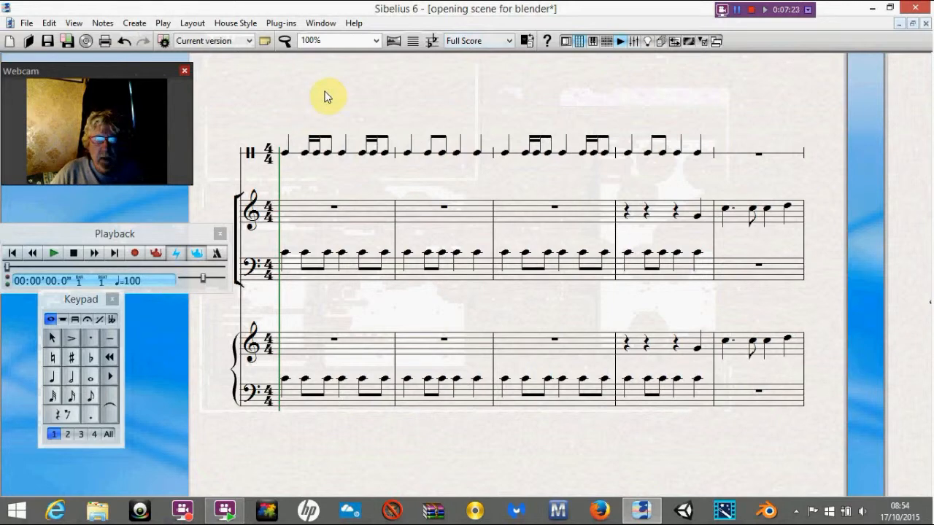
left_click(54, 253)
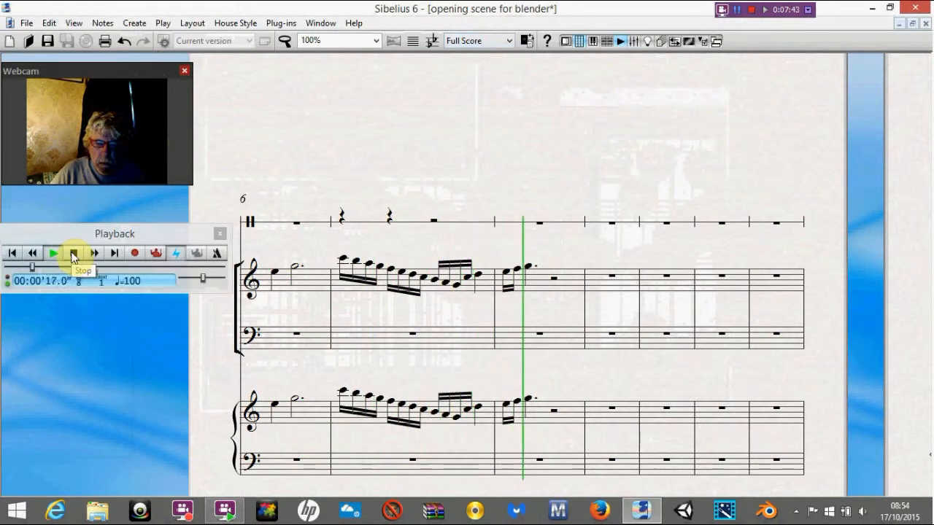
left_click(73, 253)
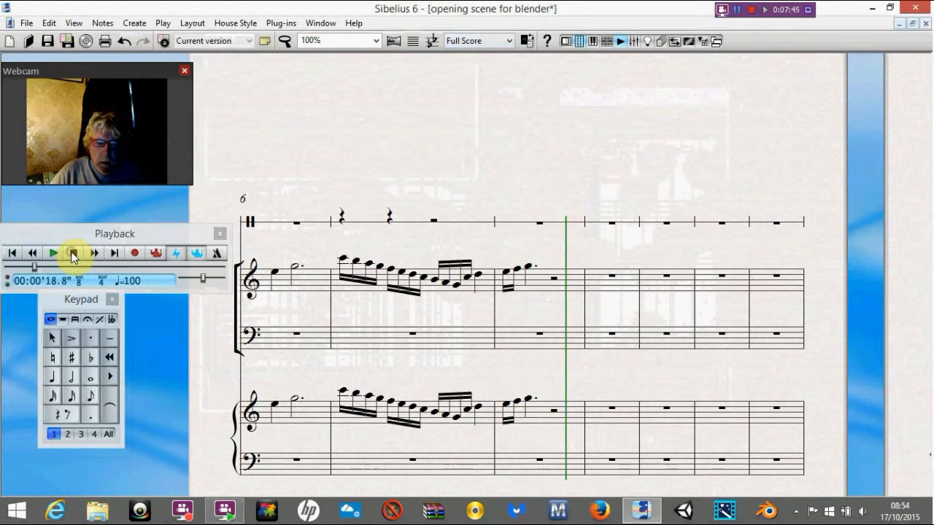
left_click_drag(85, 302, 79, 312)
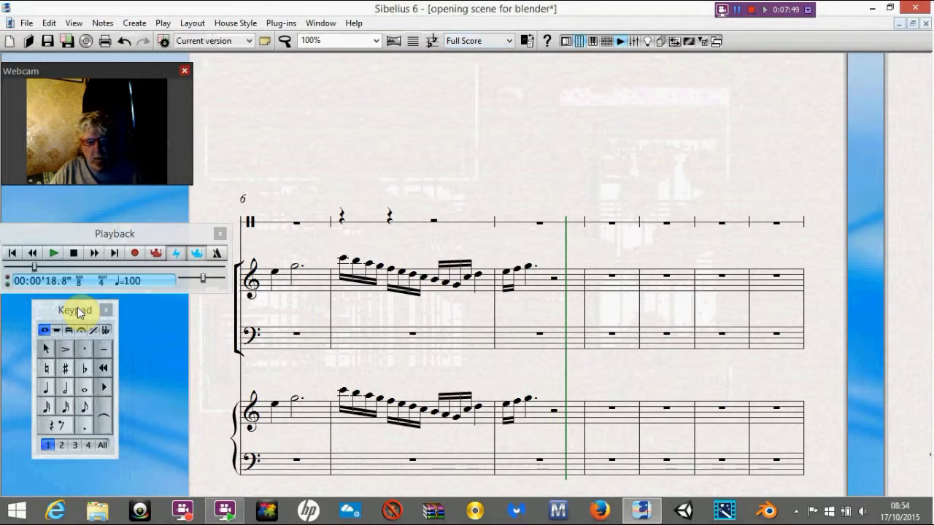